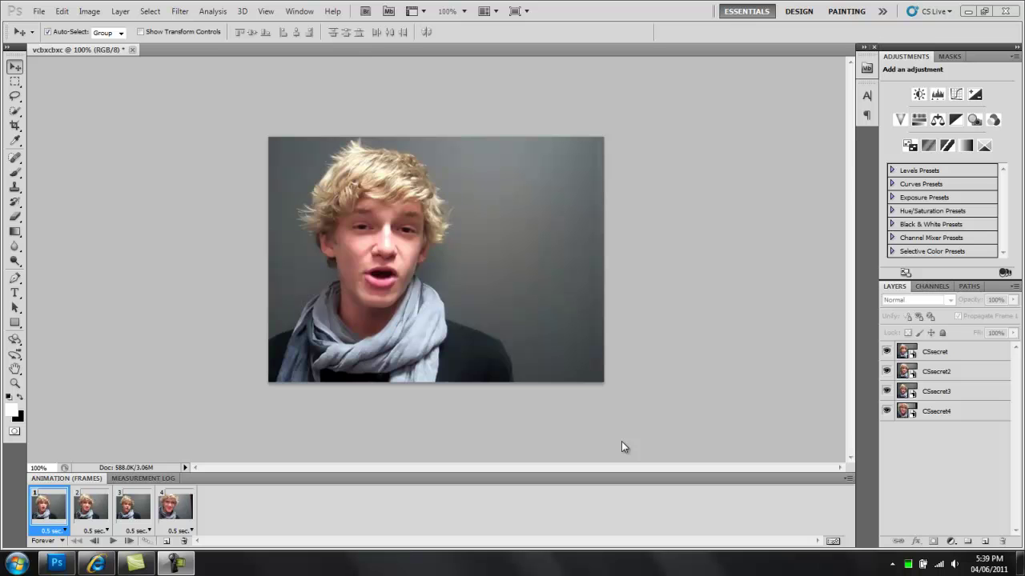
# Step: Preview the finished animation, then start a new document named zxzc with the Custom preset
pyautogui.click(119, 541)
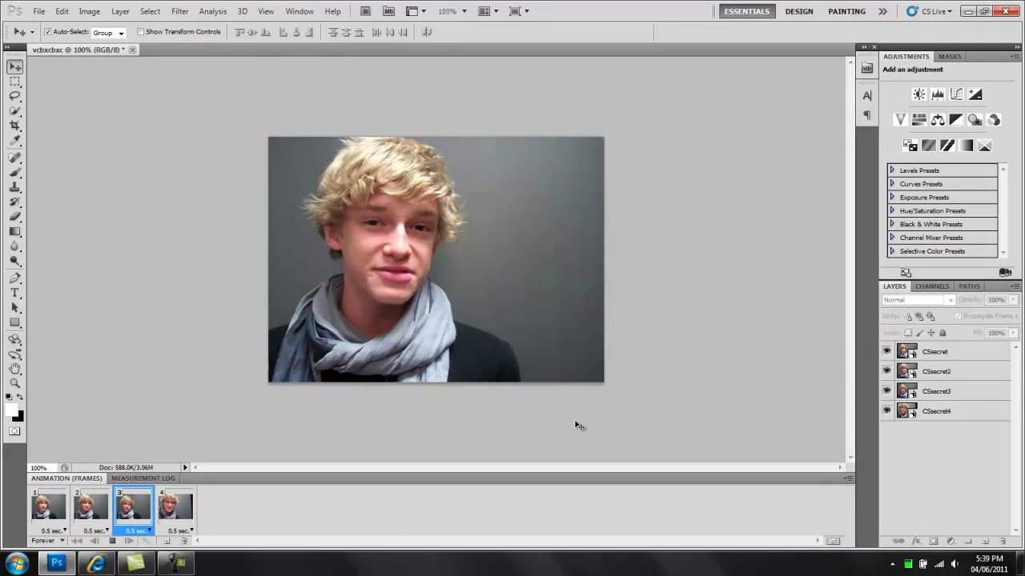
pyautogui.click(114, 542)
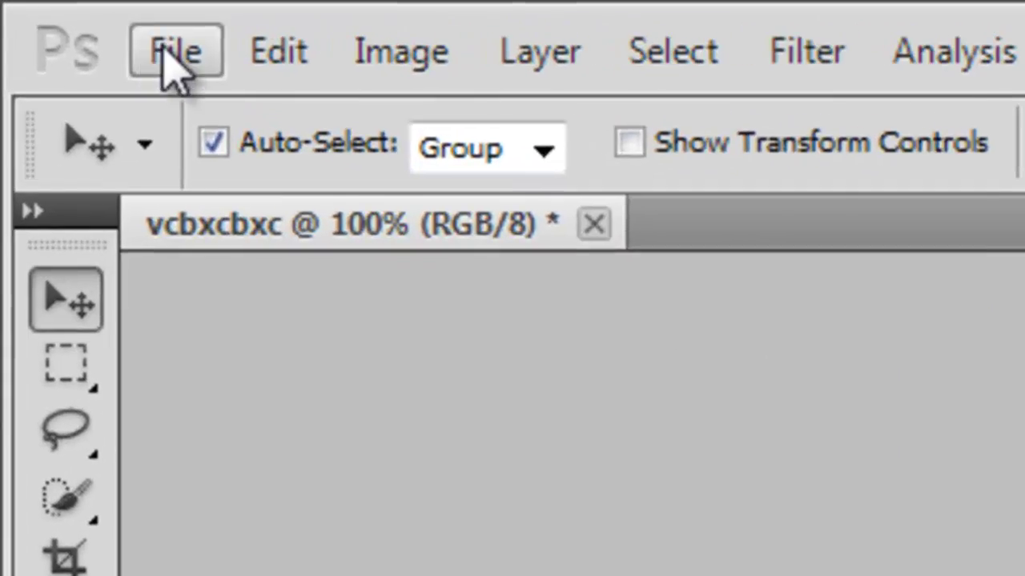
pyautogui.click(70, 11)
pyautogui.click(262, 128)
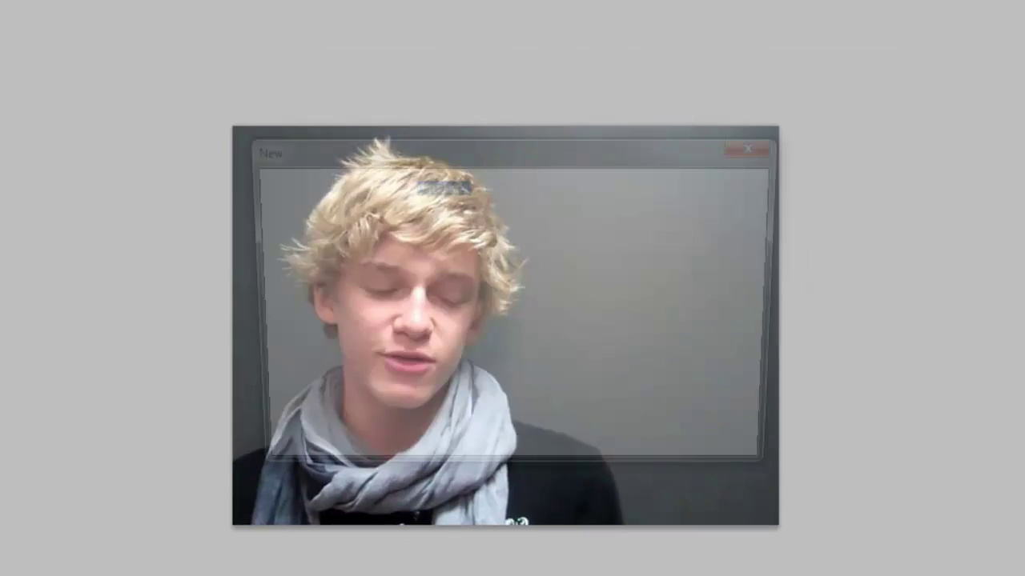
pyautogui.write('zxzc')
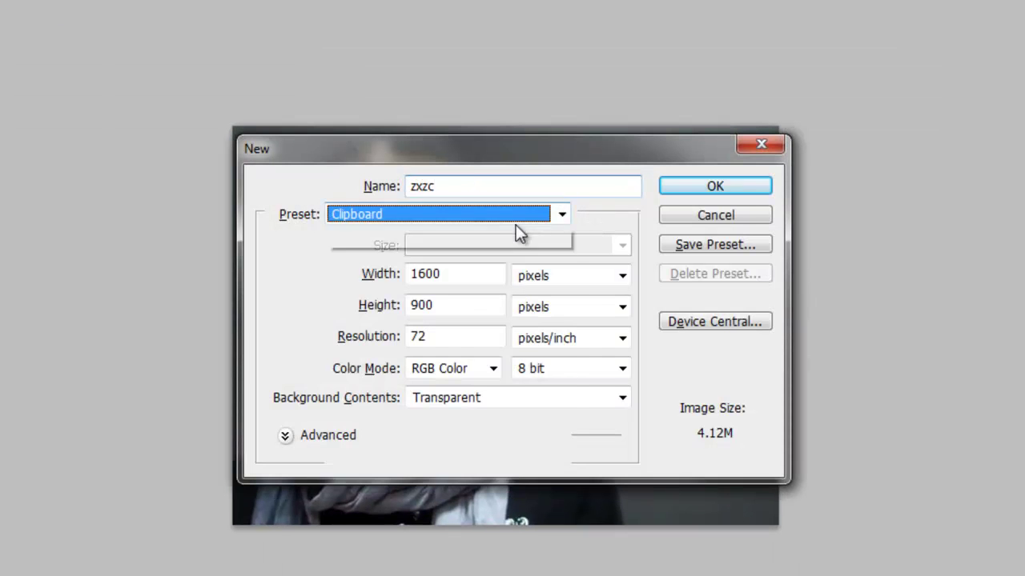
pyautogui.click(517, 220)
pyautogui.click(589, 144)
pyautogui.click(512, 215)
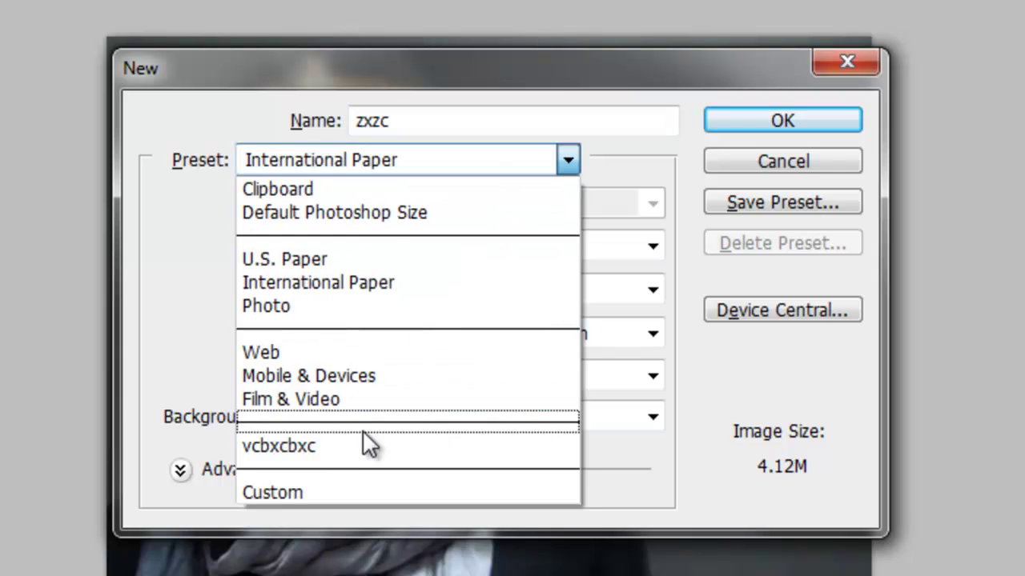
pyautogui.click(348, 491)
# Step: Set the document to 524 × 383 px with a transparent background and create it
pyautogui.press('Tab')
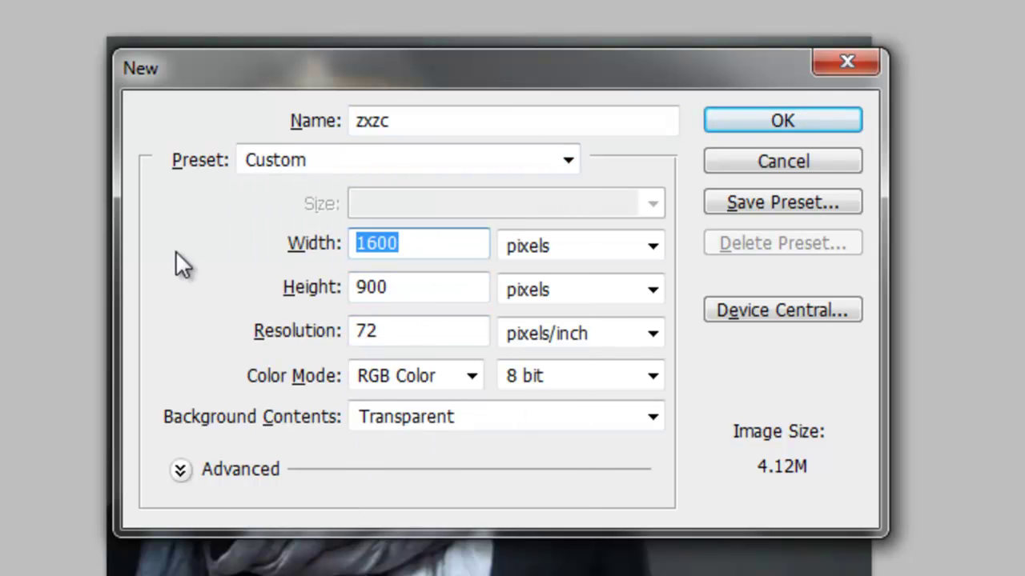
pyautogui.write('524')
pyautogui.press('Tab')
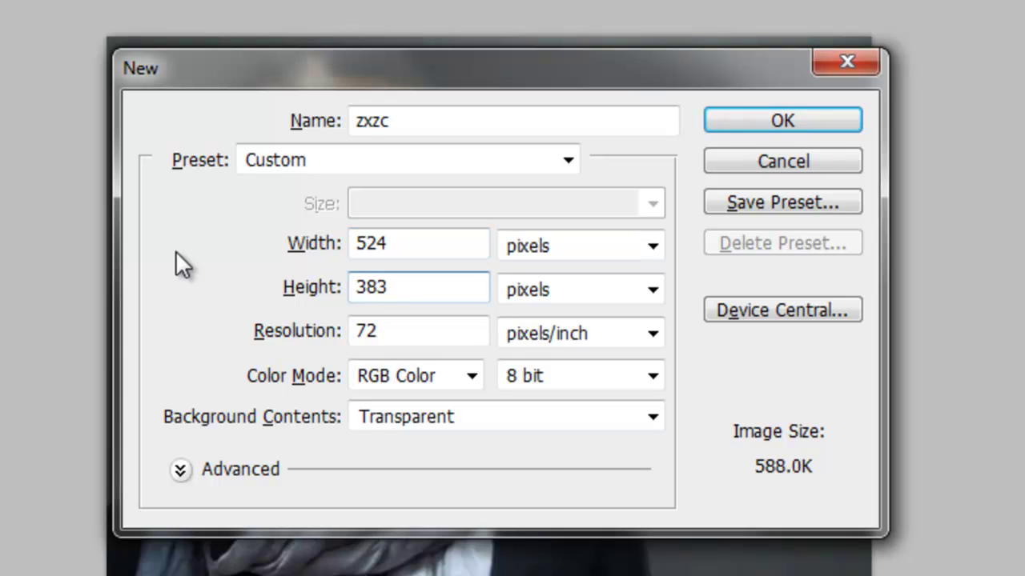
pyautogui.click(468, 414)
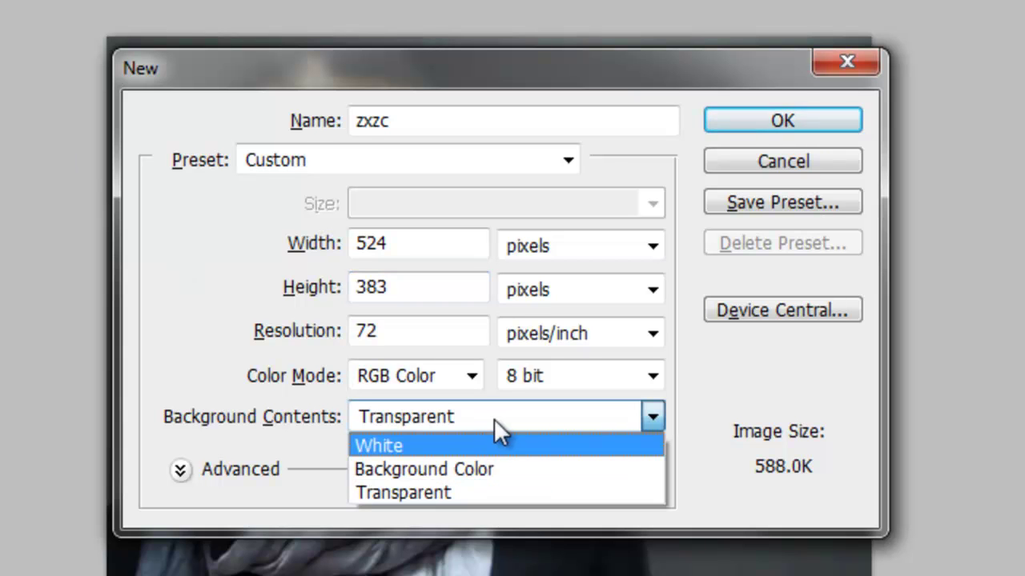
pyautogui.click(480, 416)
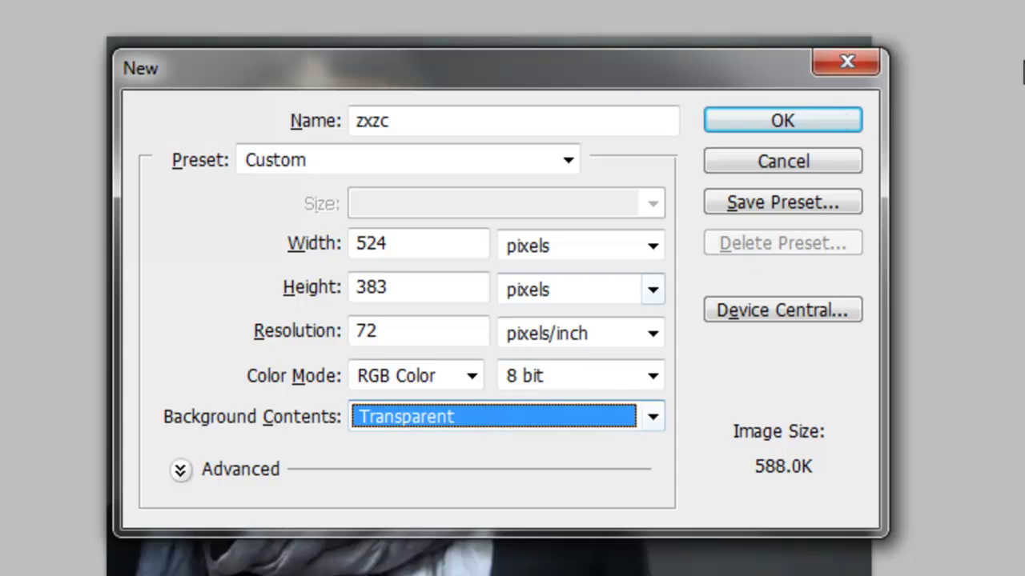
pyautogui.click(807, 115)
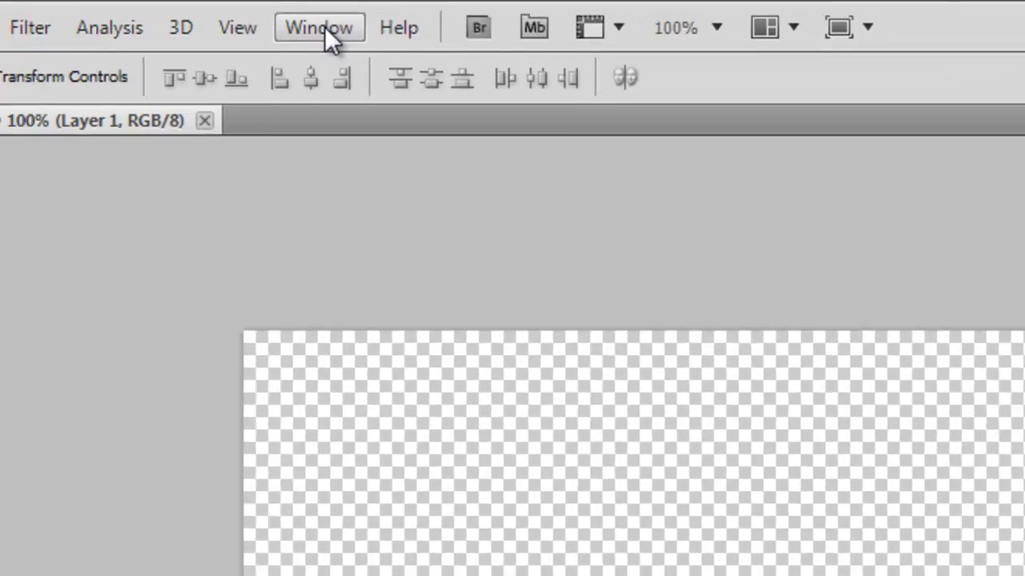
# Step: Add three new empty layers so the document has four layers
pyautogui.click(301, 13)
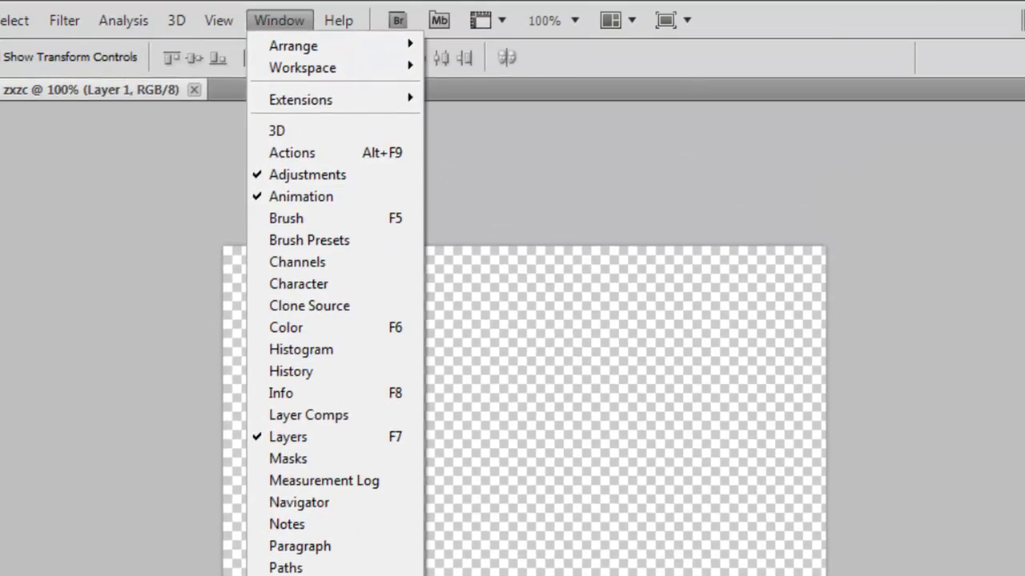
pyautogui.press('Left')
pyautogui.press('Left')
pyautogui.press('Left')
pyautogui.press('Escape')
pyautogui.press('Escape')
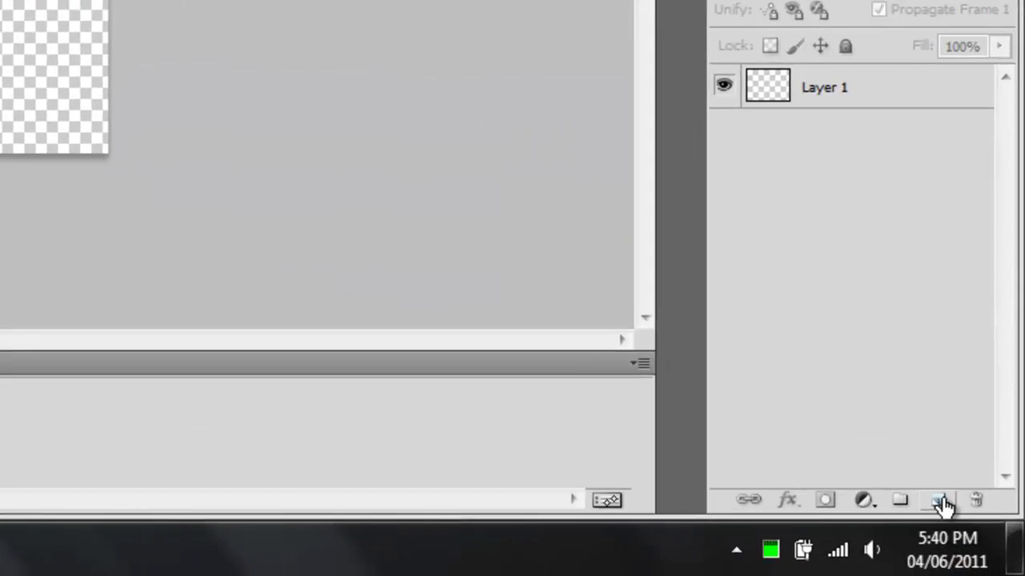
pyautogui.click(1024, 571)
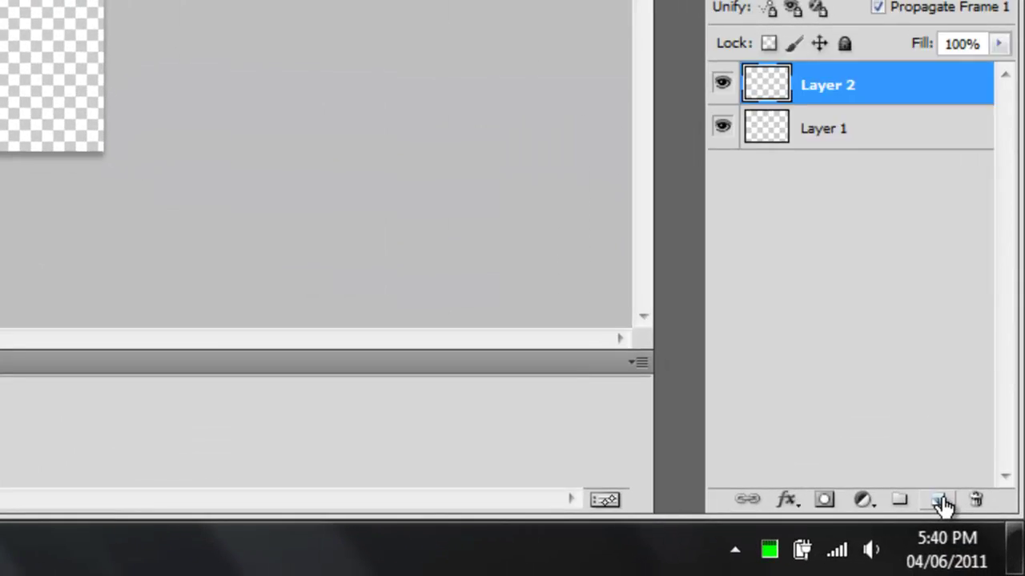
pyautogui.click(942, 501)
pyautogui.click(941, 501)
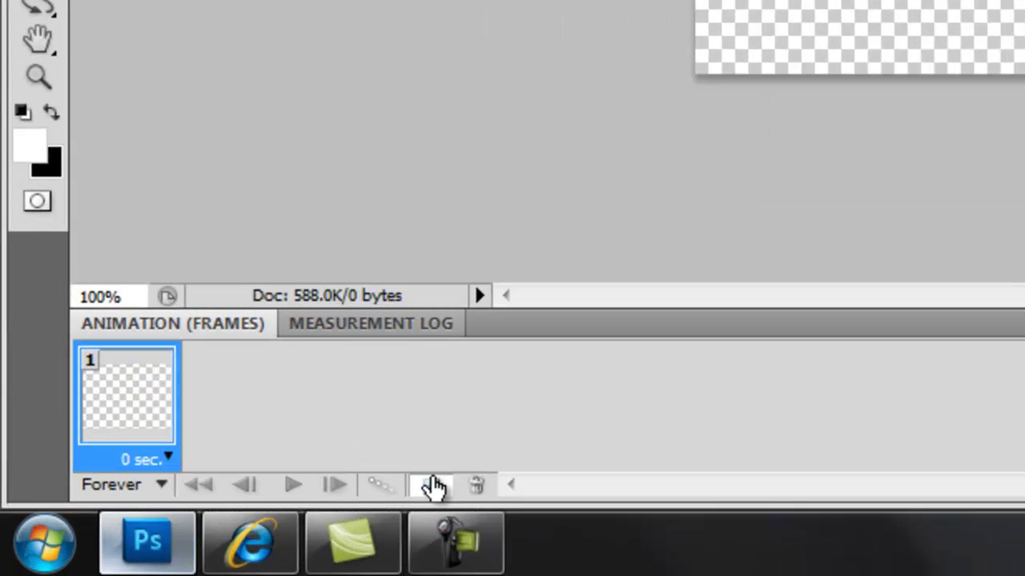
# Step: Duplicate the animation frame until there are four blank frames
pyautogui.click(431, 486)
pyautogui.click(430, 486)
pyautogui.click(430, 486)
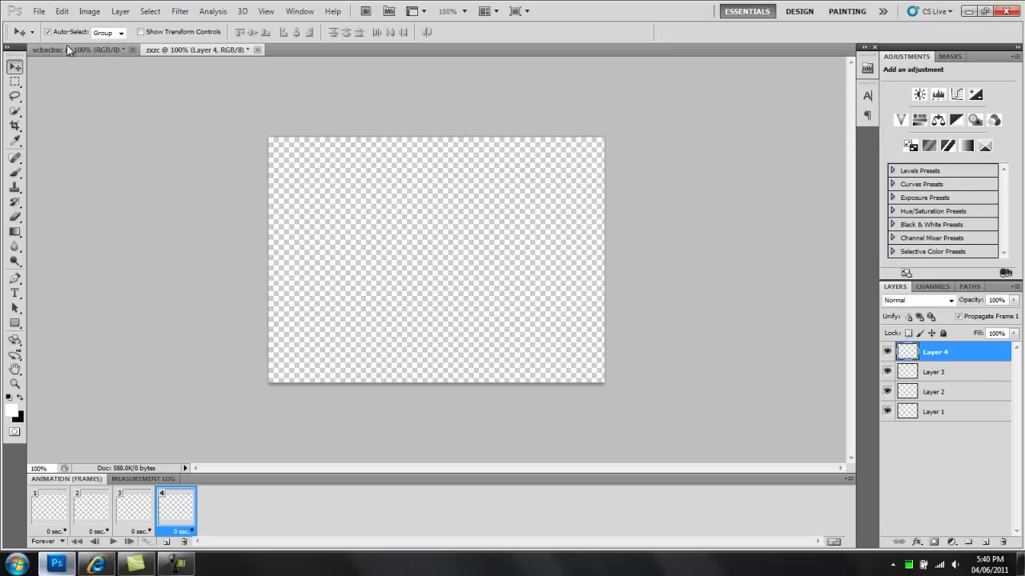
pyautogui.click(40, 12)
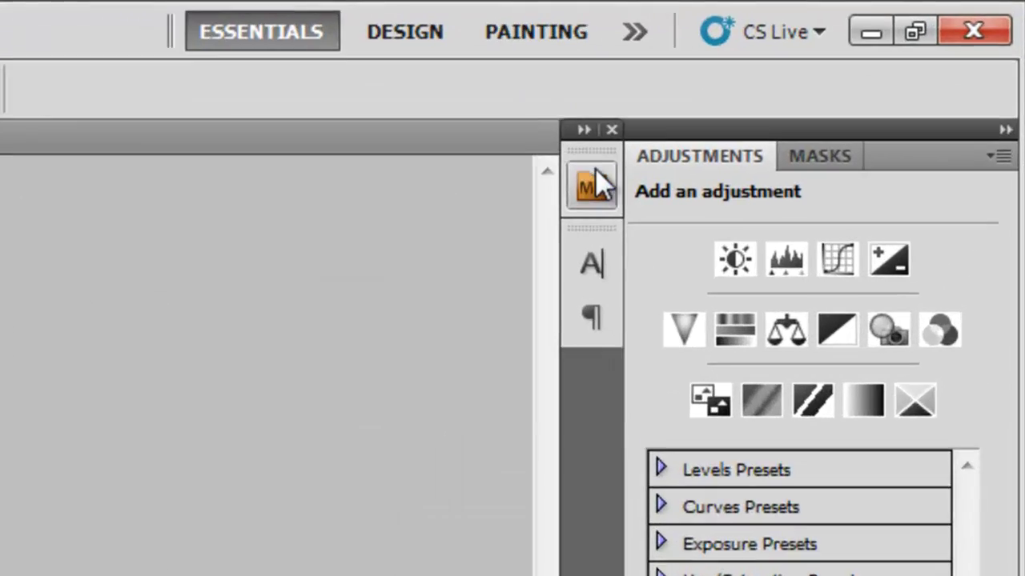
# Step: From Mini Bridge, place CSsecret.jpg on the canvas for frame 1
pyautogui.click(867, 69)
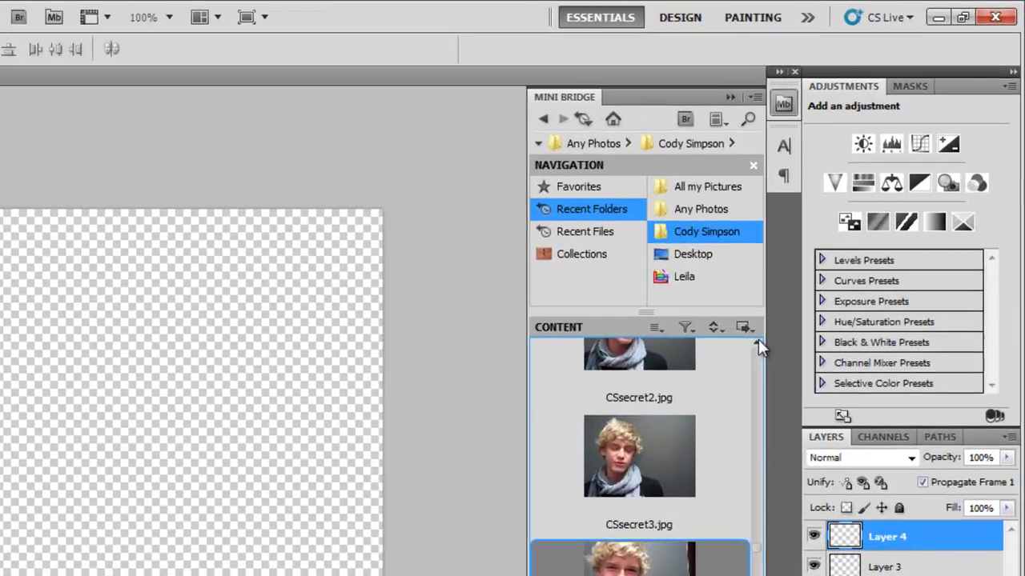
pyautogui.click(848, 226)
pyautogui.moveTo(747, 354); pyautogui.dragTo(748, 356)
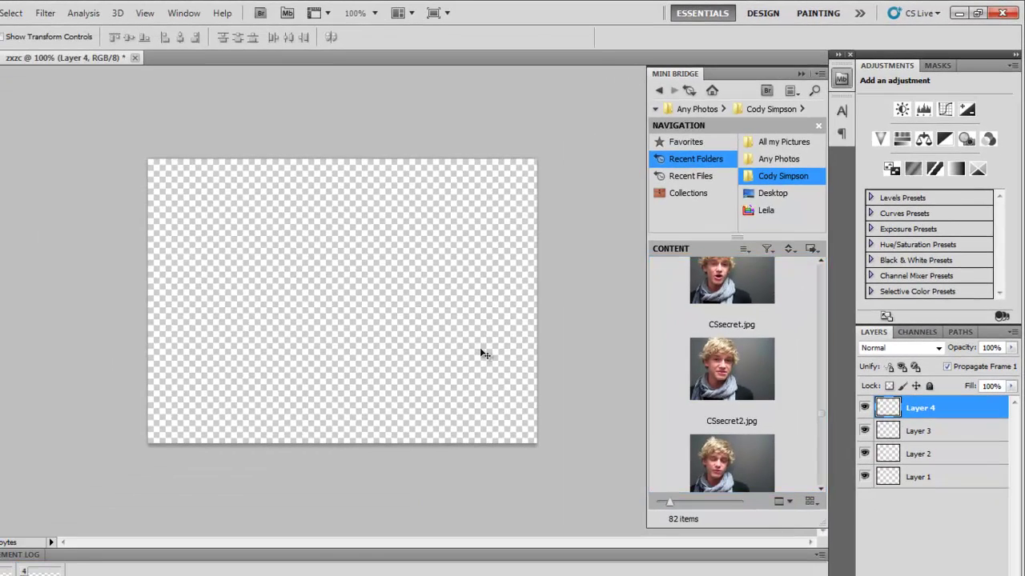
pyautogui.moveTo(711, 282); pyautogui.dragTo(281, 360)
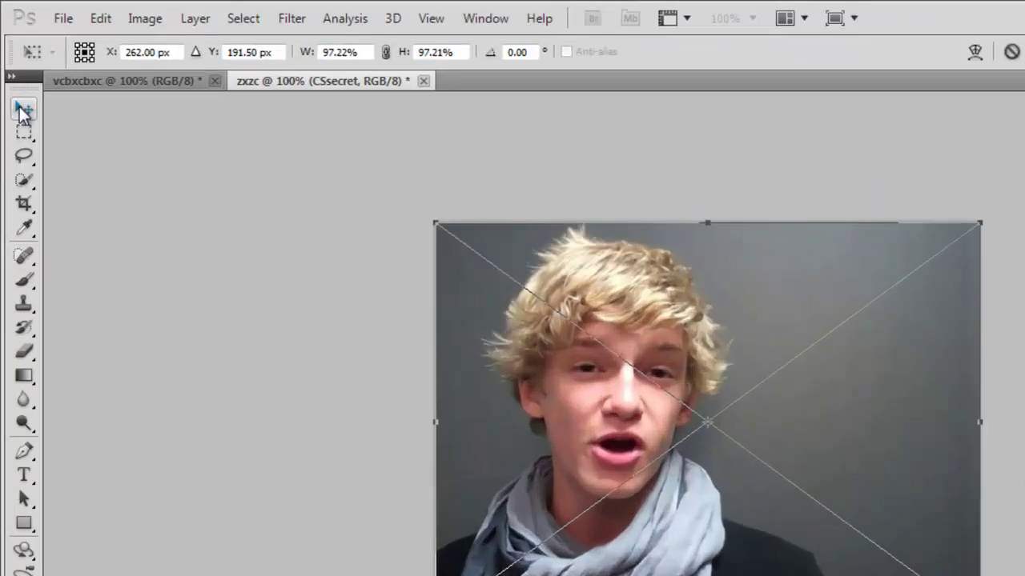
pyautogui.click(11, 73)
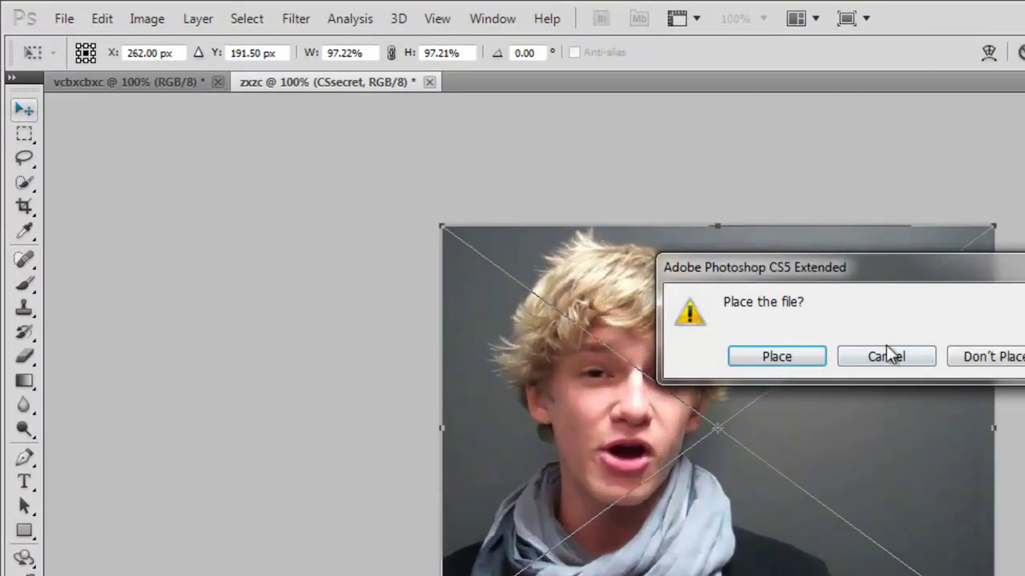
pyautogui.click(770, 354)
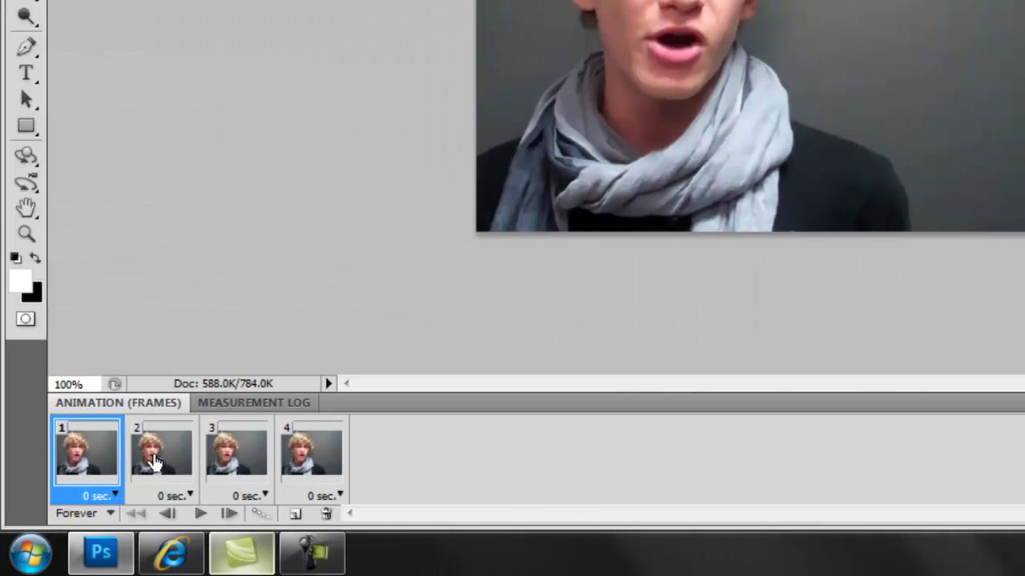
# Step: Place CSsecret2.jpg on frame 2, then drag CSsecret3.jpg onto frame 3 above Layer 2
pyautogui.click(155, 463)
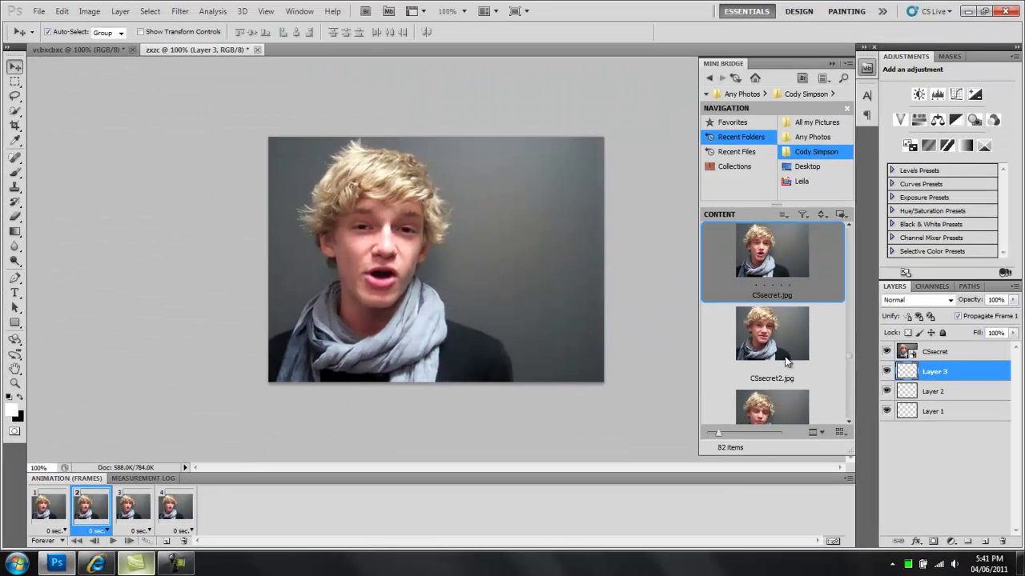
pyautogui.moveTo(785, 362); pyautogui.dragTo(488, 336)
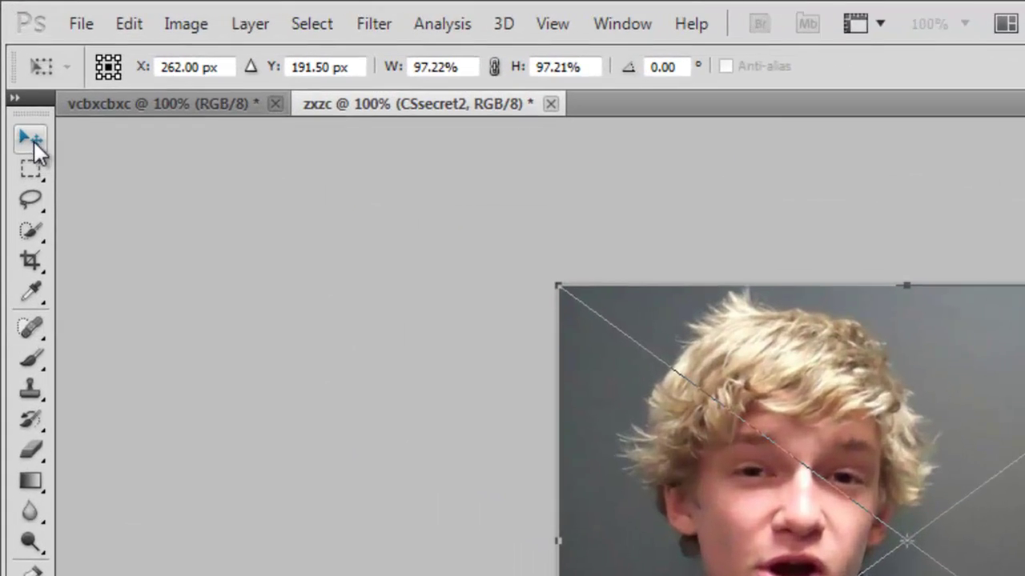
pyautogui.click(14, 66)
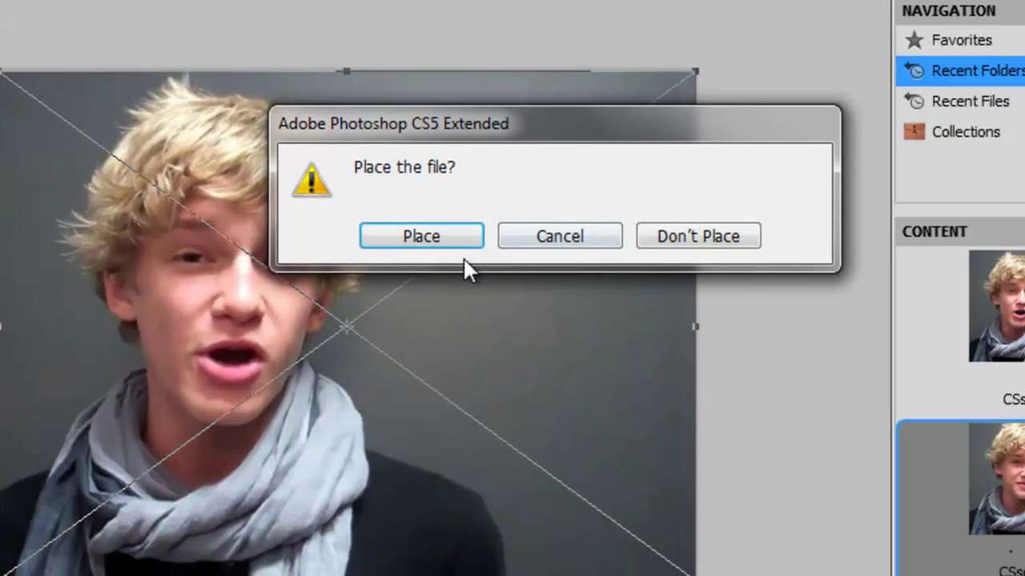
pyautogui.click(461, 242)
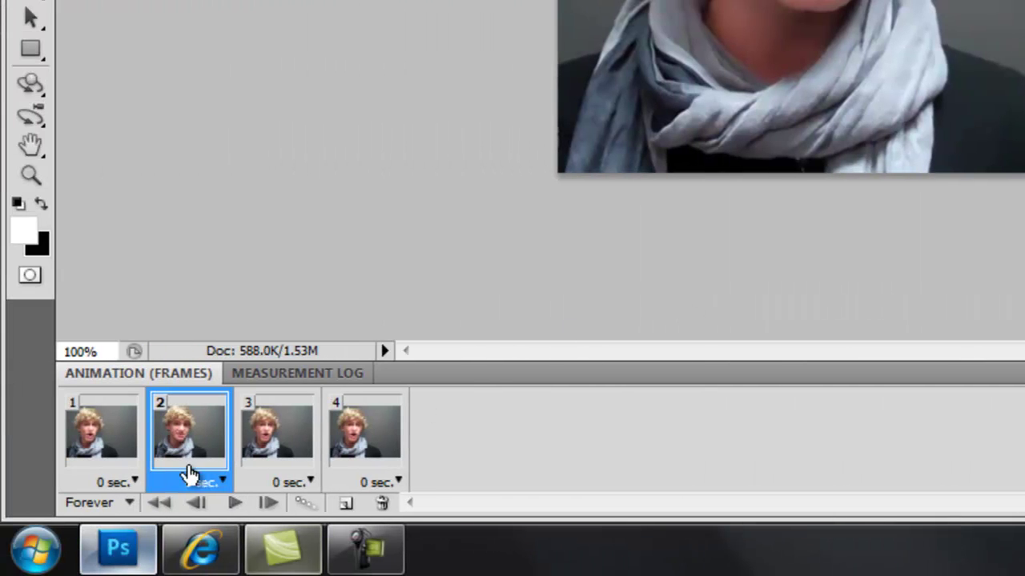
pyautogui.click(272, 452)
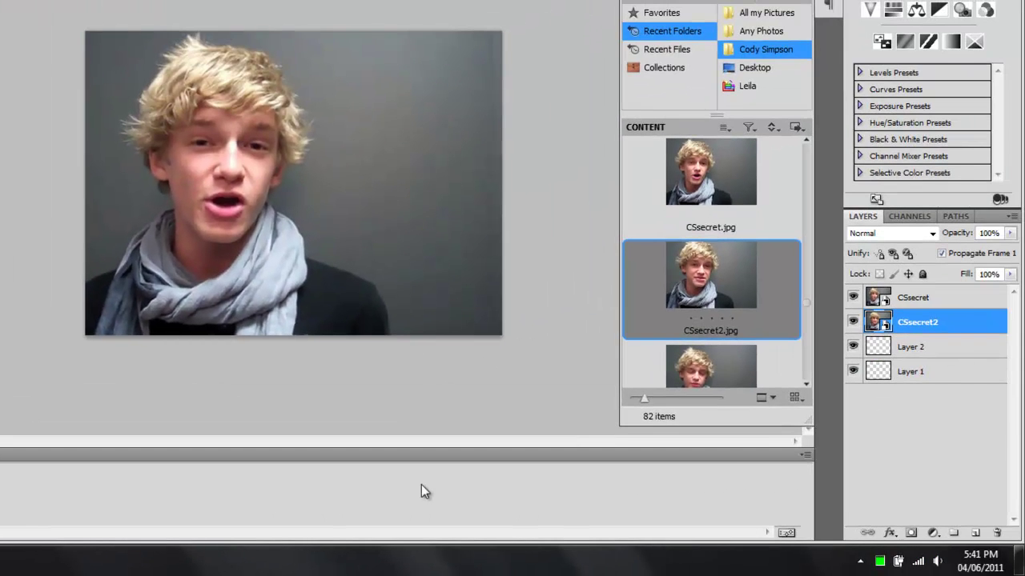
pyautogui.click(951, 353)
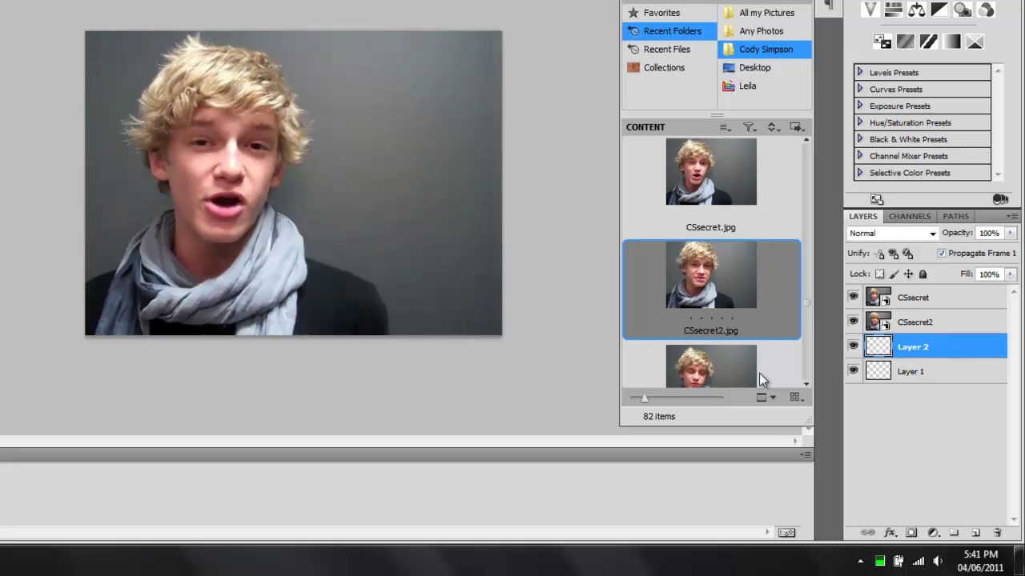
pyautogui.moveTo(757, 371); pyautogui.dragTo(245, 183)
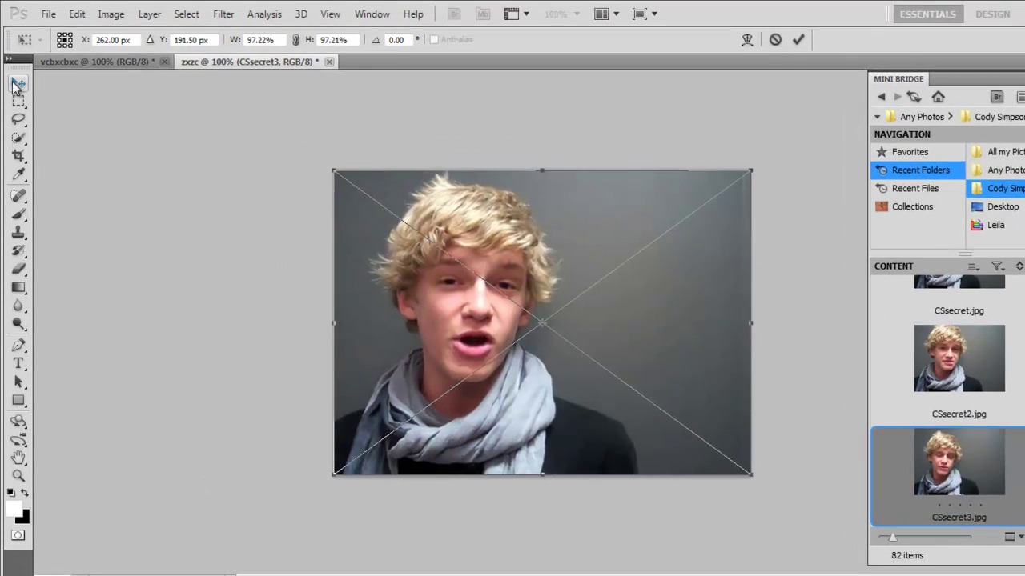
# Step: Commit the CSsecret3 placement and hide the CSsecret layer
pyautogui.click(16, 84)
pyautogui.click(586, 270)
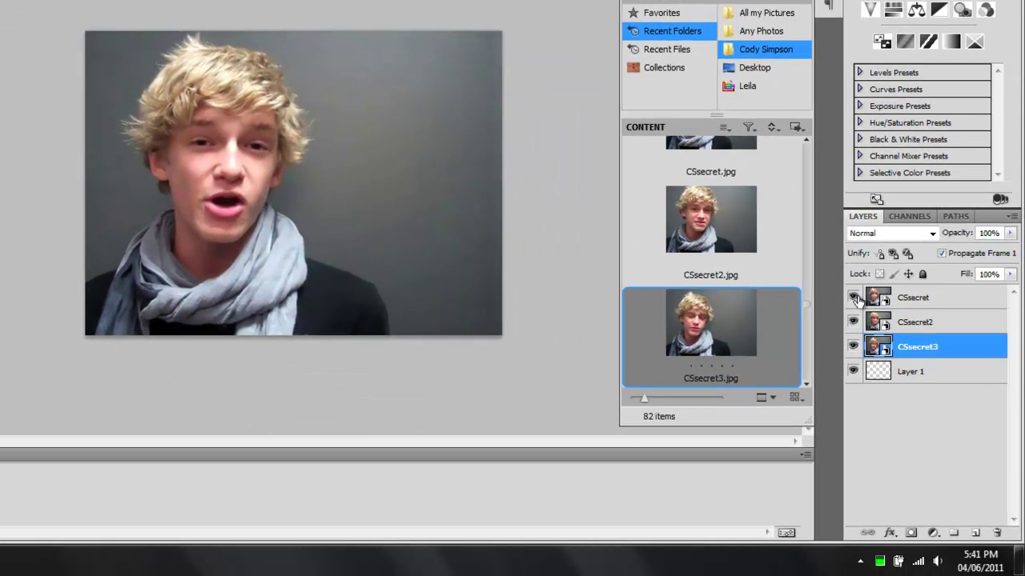
pyautogui.click(853, 298)
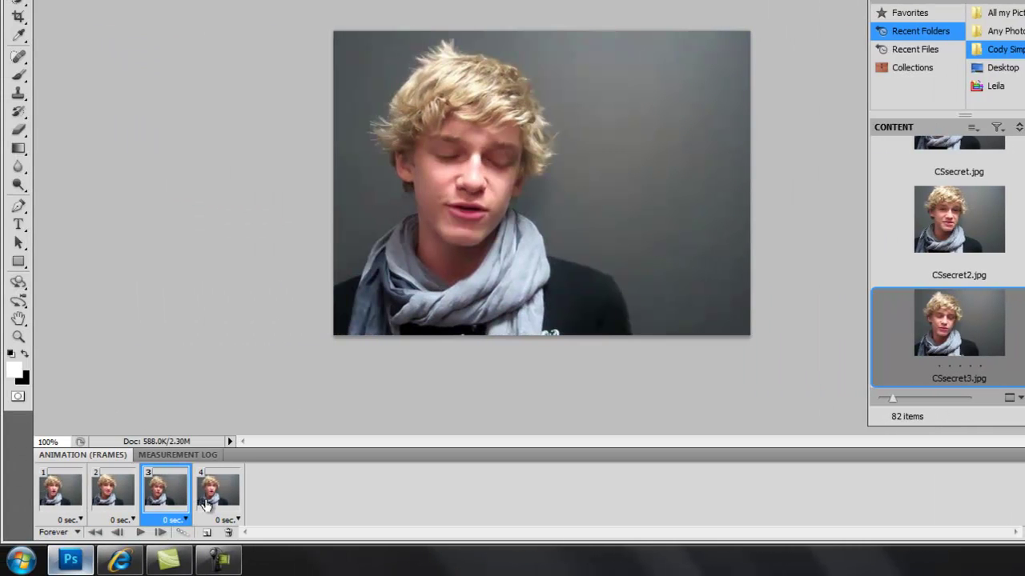
# Step: On frame 4, place CSsecret4.jpg in Layer 1 and hide CSsecret, CSsecret2 and CSsecret3
pyautogui.click(206, 504)
pyautogui.click(919, 374)
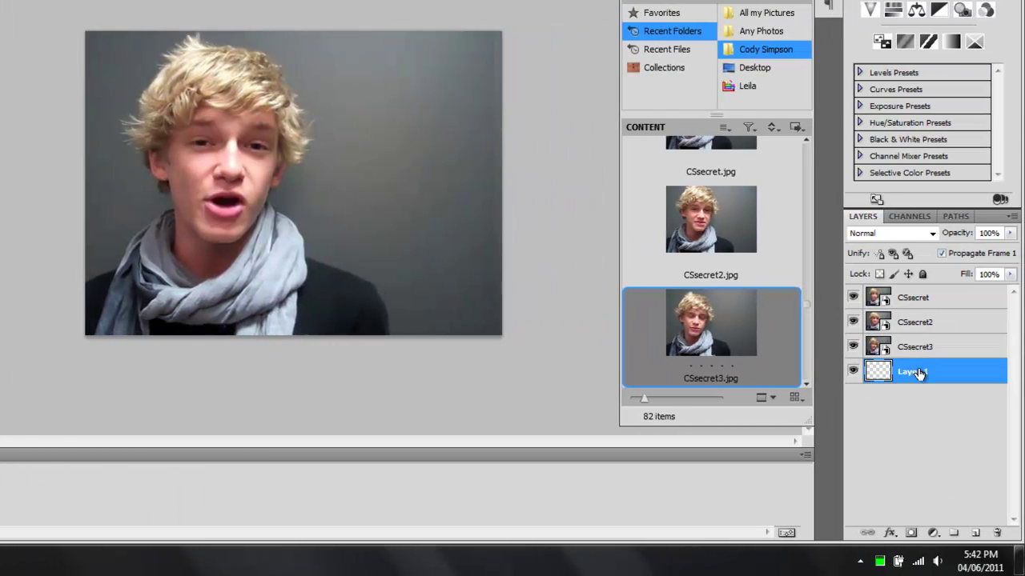
pyautogui.scroll(-2, 808, 377)
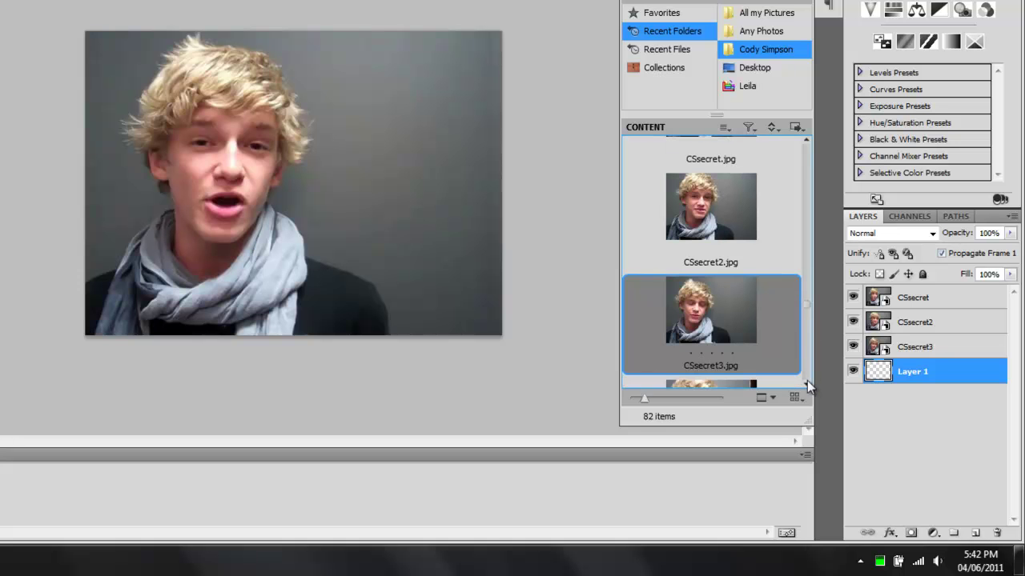
pyautogui.moveTo(765, 369); pyautogui.dragTo(490, 324)
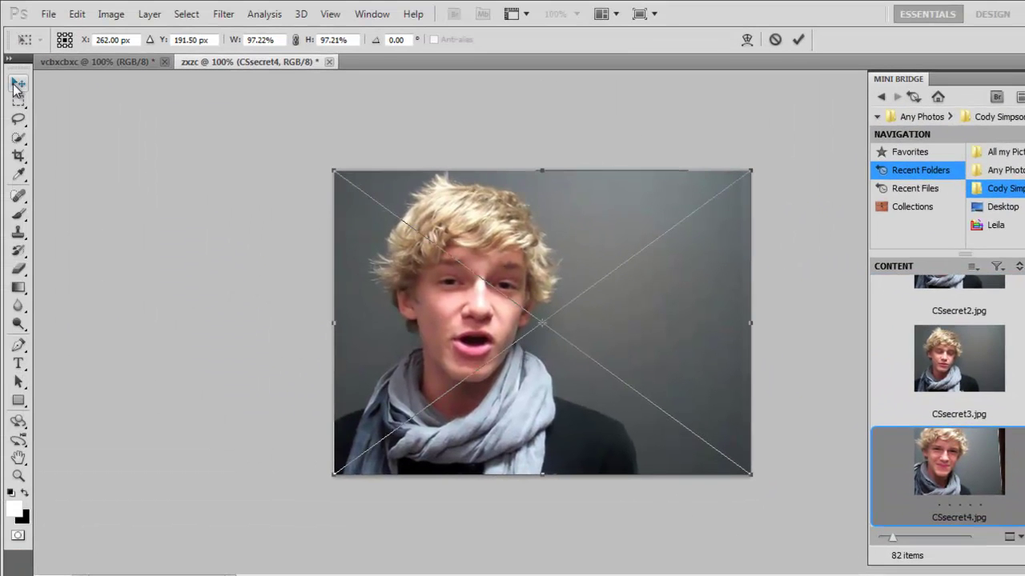
pyautogui.click(18, 87)
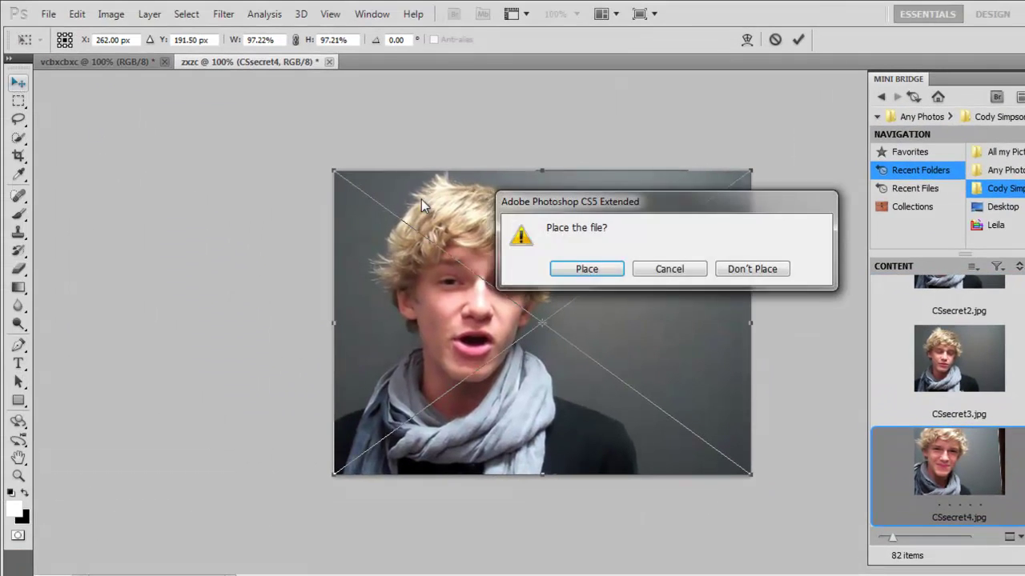
pyautogui.click(578, 273)
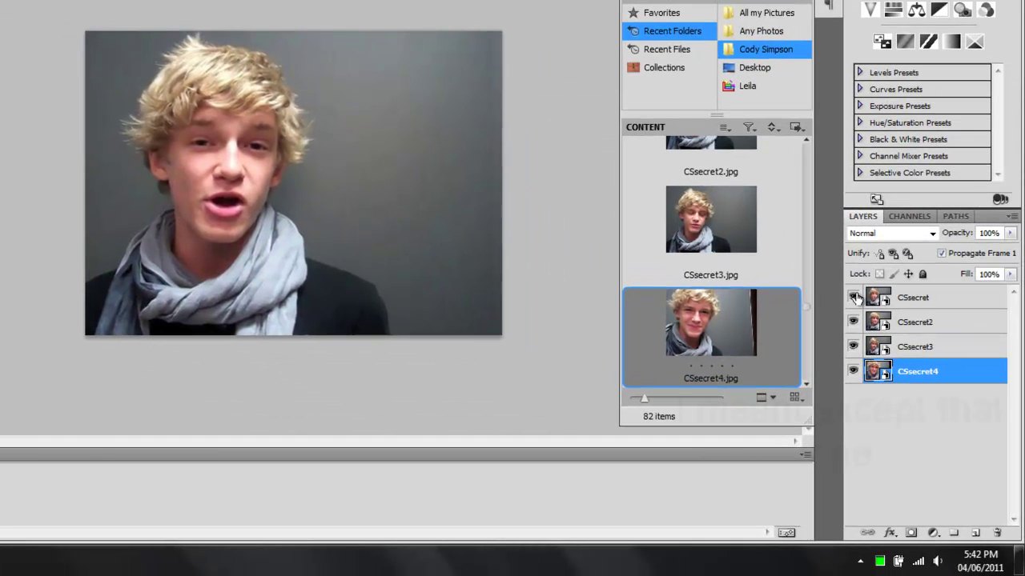
pyautogui.moveTo(854, 298); pyautogui.dragTo(853, 347)
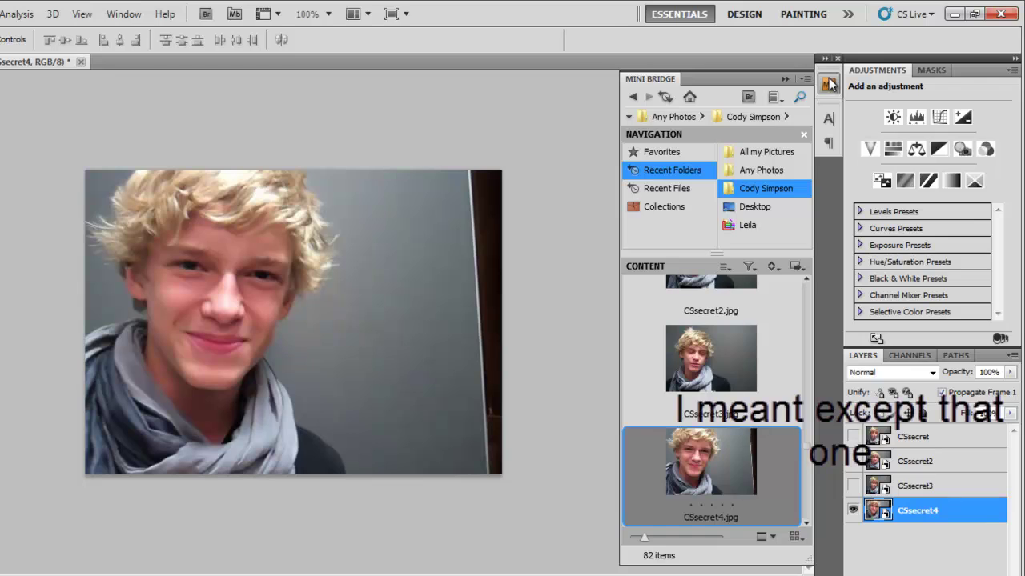
pyautogui.click(828, 84)
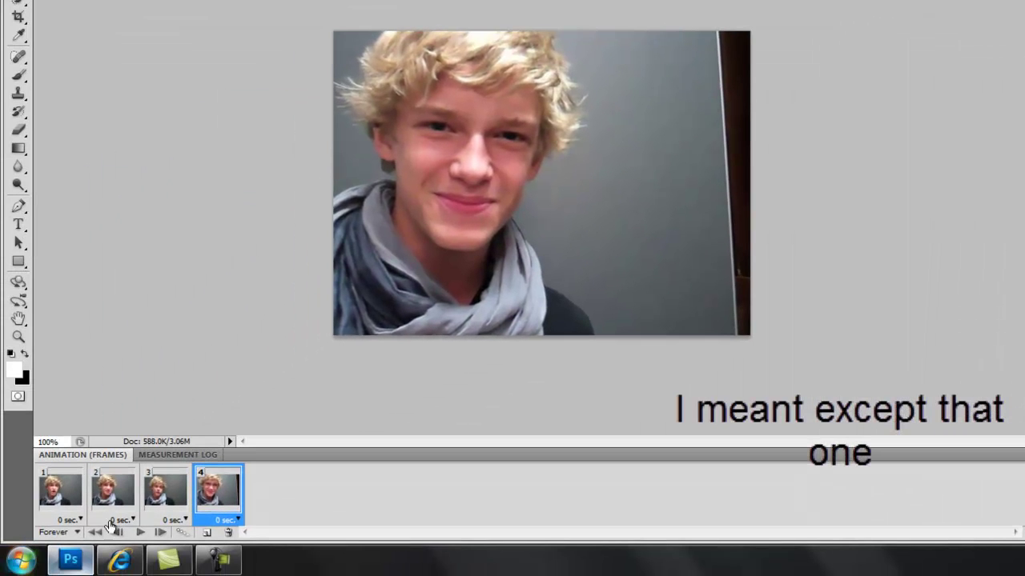
# Step: Play the animation once, then set frames 1–3 to a 0.5 sec delay
pyautogui.click(140, 532)
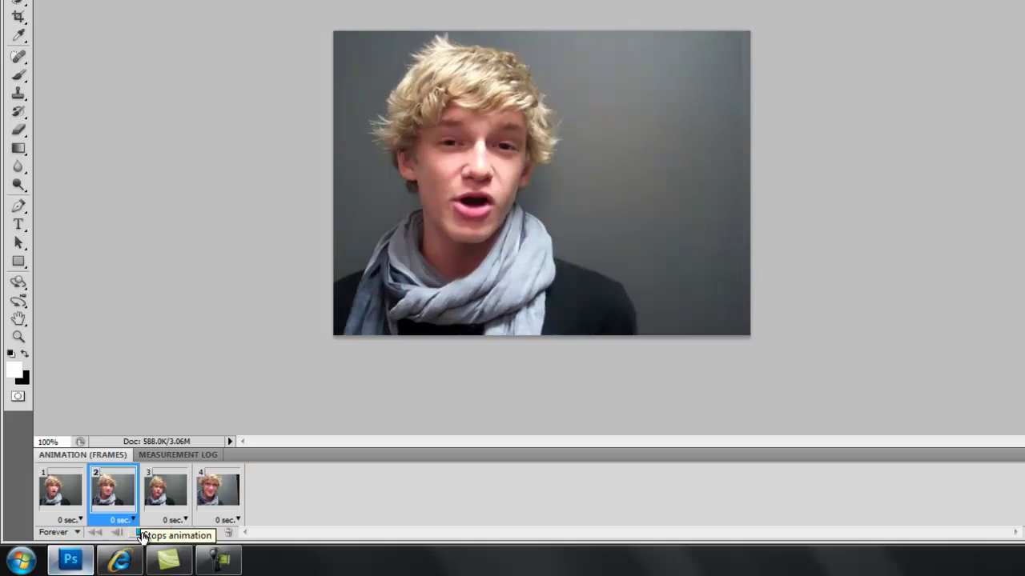
pyautogui.click(141, 533)
pyautogui.click(49, 491)
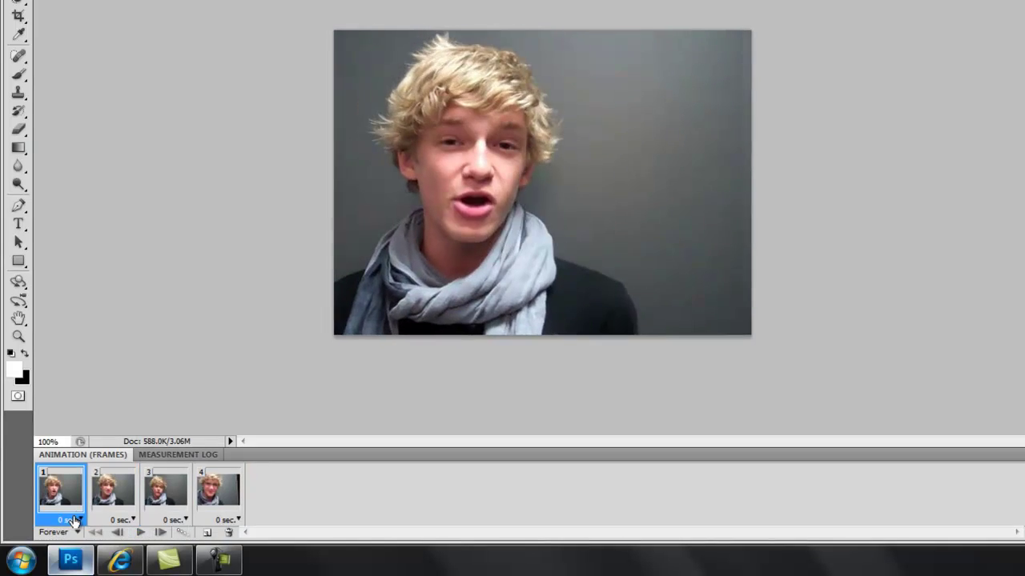
pyautogui.click(79, 519)
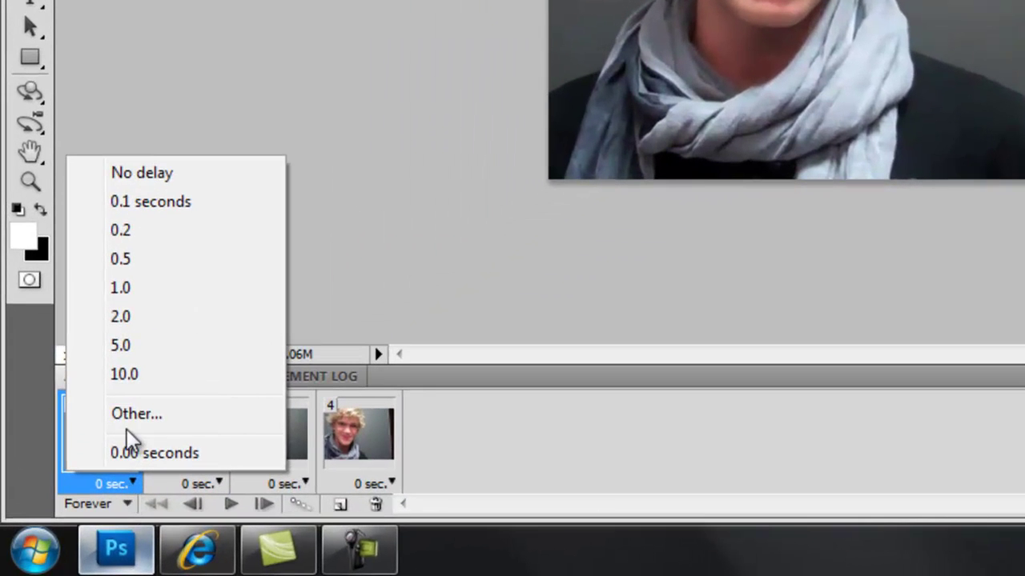
pyautogui.click(120, 259)
pyautogui.click(203, 477)
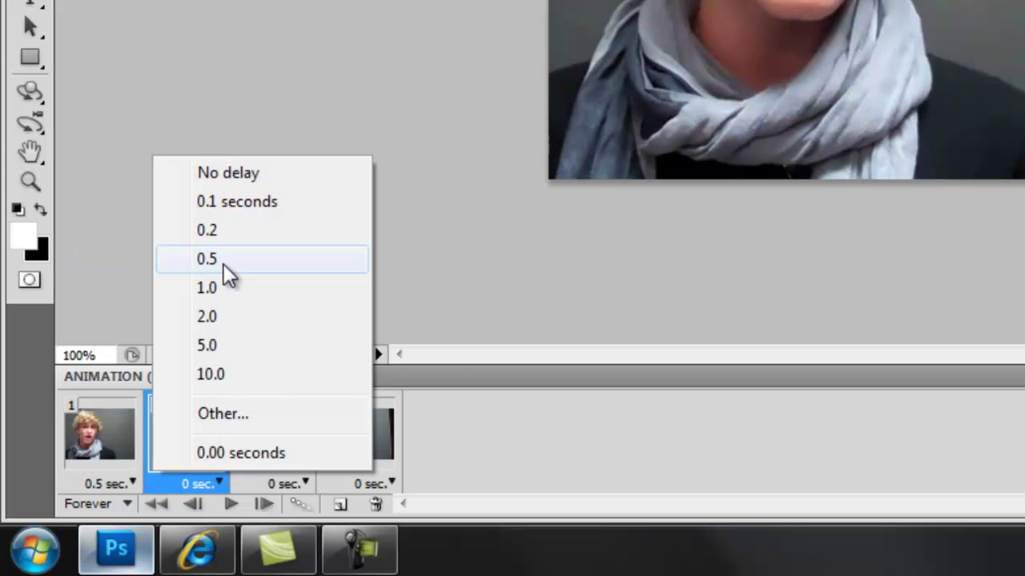
pyautogui.click(224, 265)
pyautogui.click(278, 484)
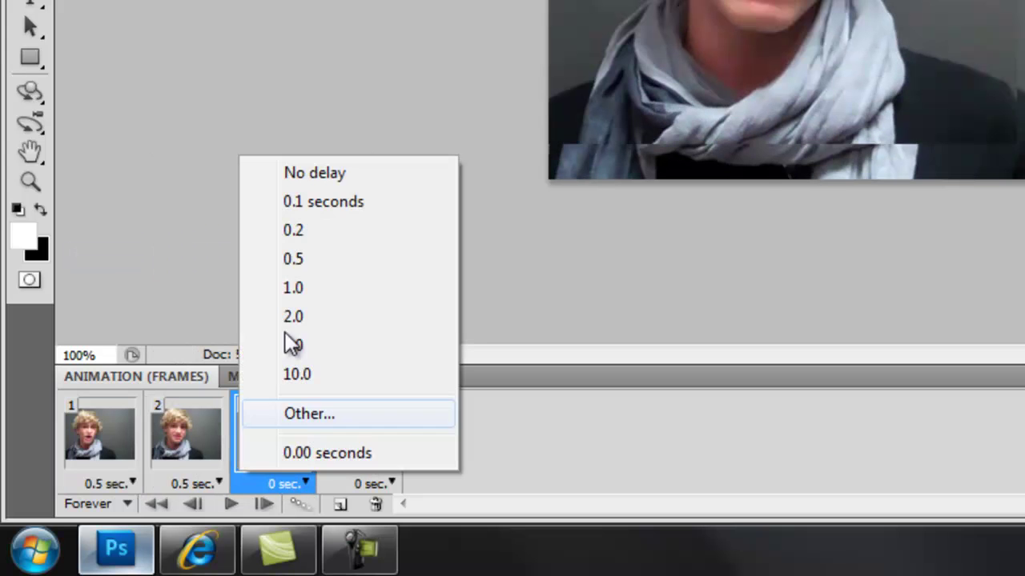
pyautogui.click(309, 259)
# Step: Set frame 4 to 0.5 sec and replay the animation from frame 1
pyautogui.click(360, 480)
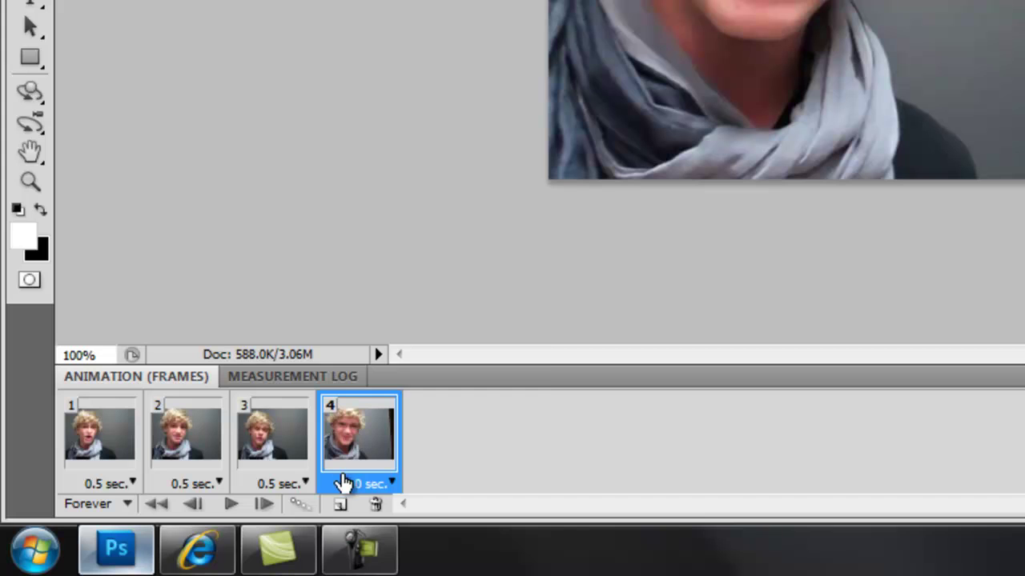
pyautogui.click(356, 484)
pyautogui.click(397, 265)
pyautogui.click(104, 440)
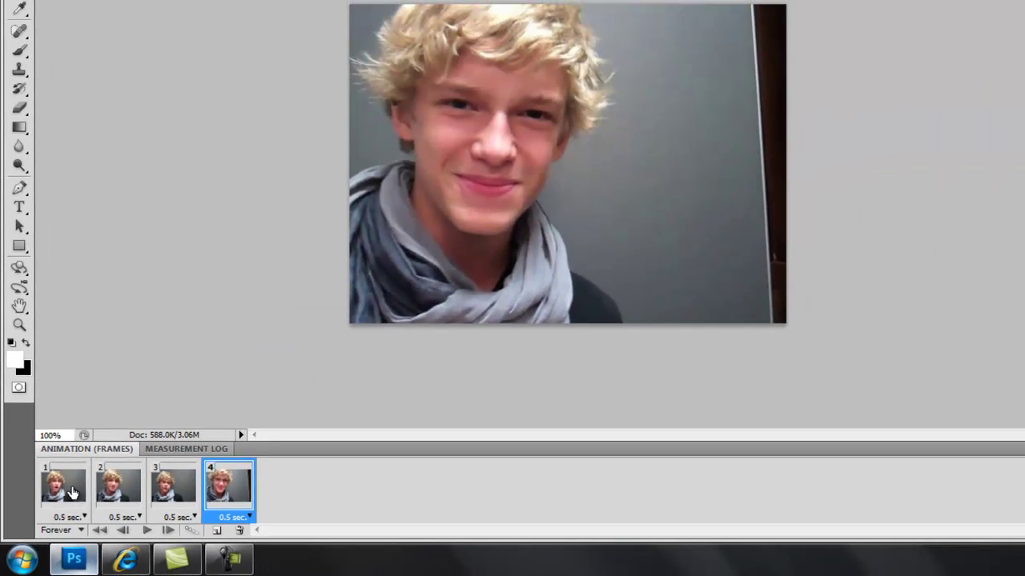
pyautogui.click(147, 531)
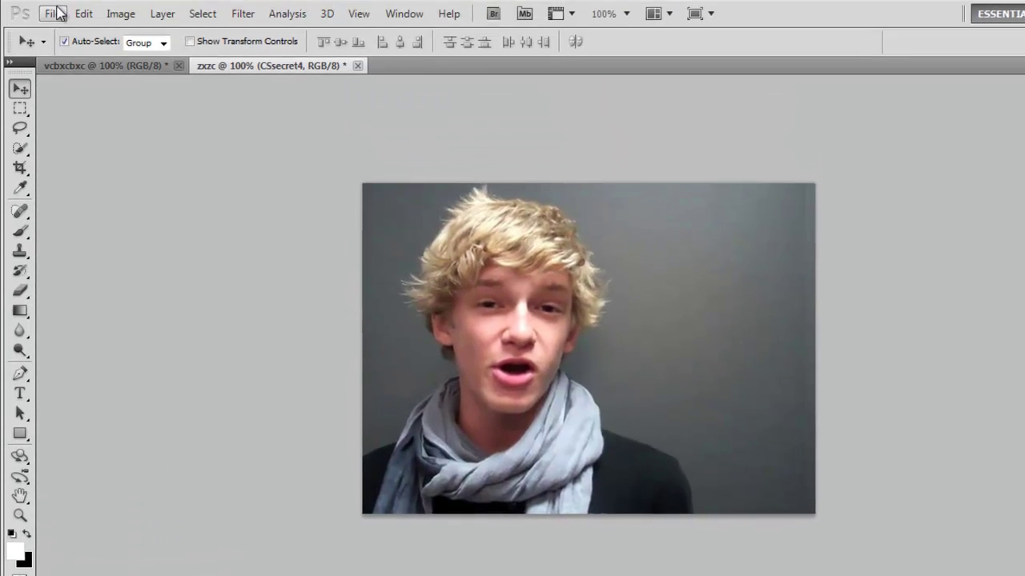
# Step: Open Save for Web & Devices, keep GIF as the format, and preview it in a browser
pyautogui.click(52, 16)
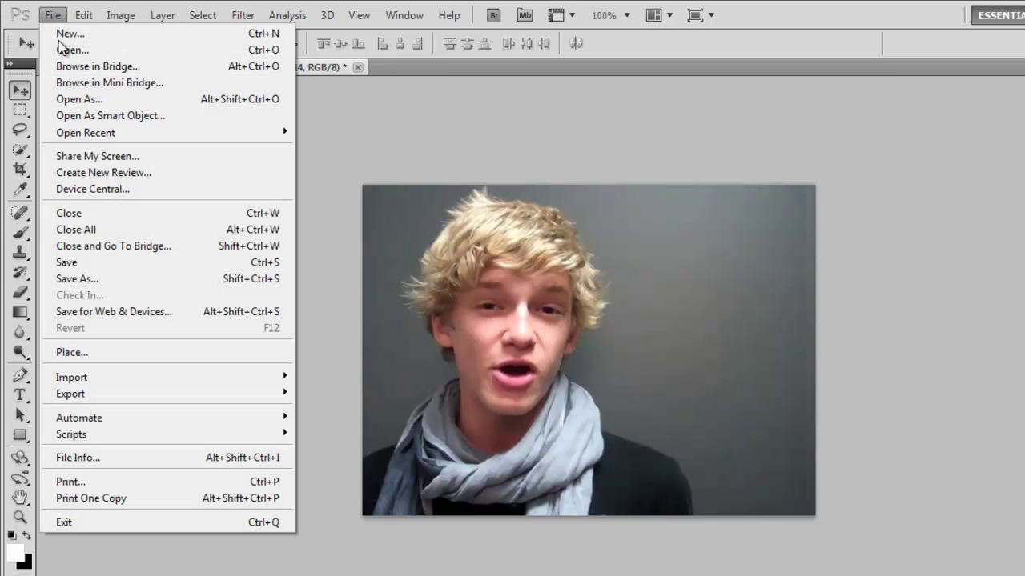
pyautogui.click(130, 312)
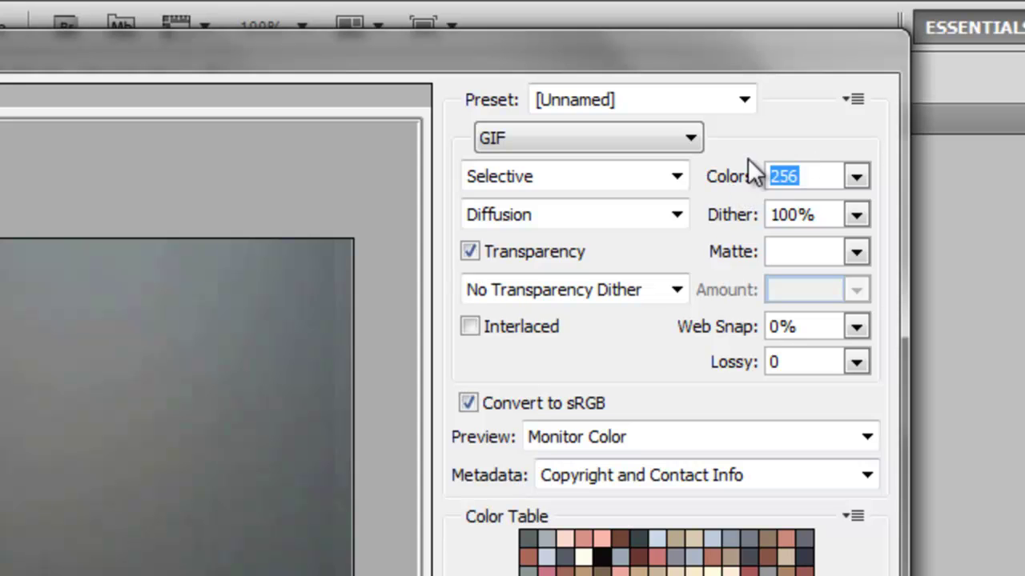
pyautogui.click(633, 137)
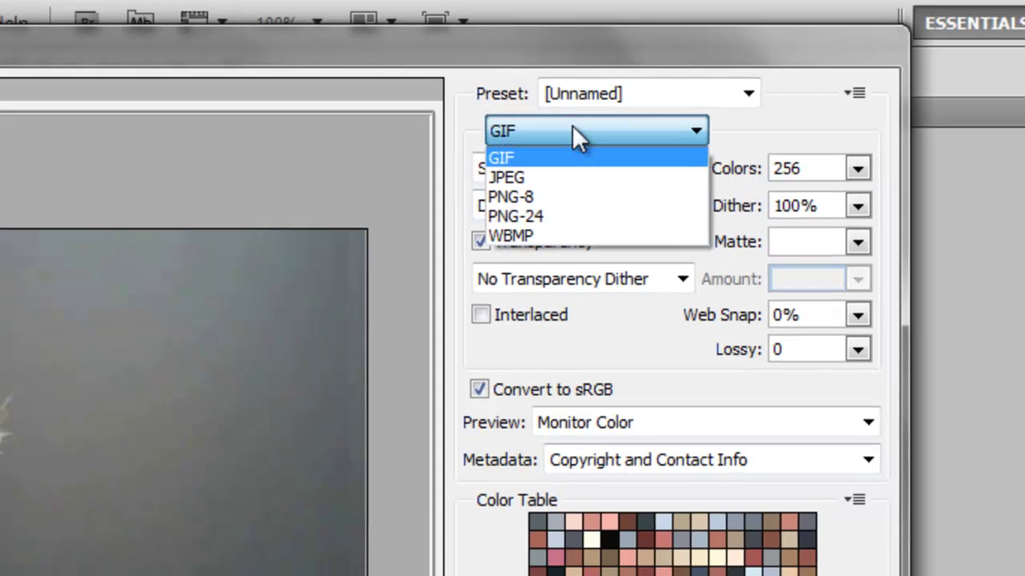
pyautogui.click(521, 138)
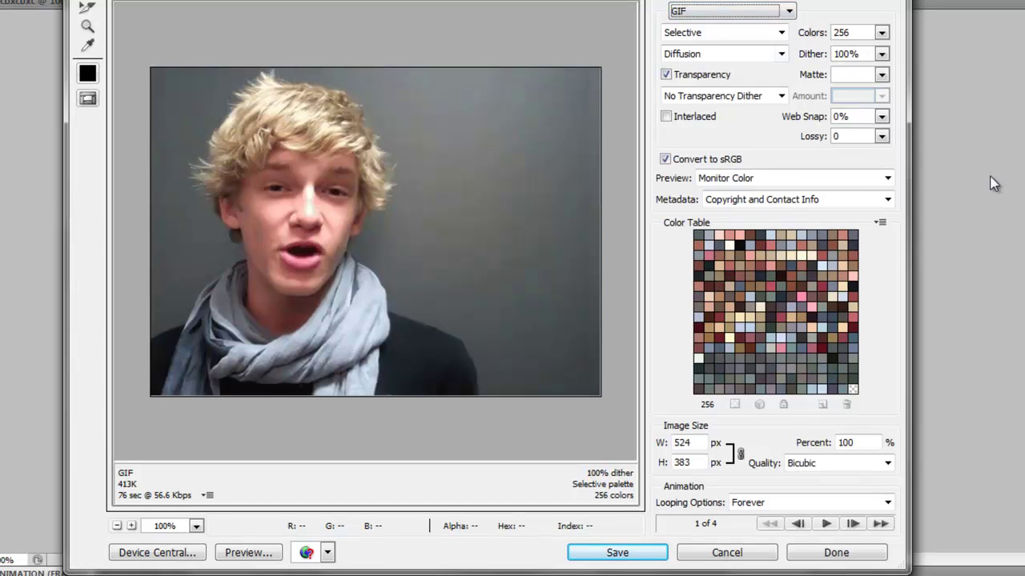
pyautogui.click(268, 553)
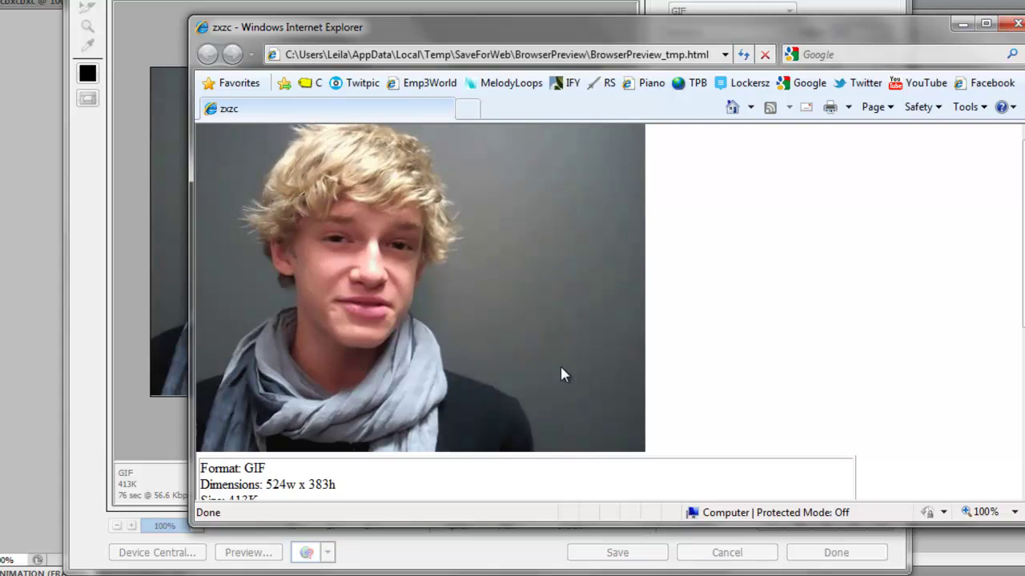
# Step: Close the Internet Explorer preview and save the optimized animation as zxzc.gif
pyautogui.hotkey('alt', 'F4')
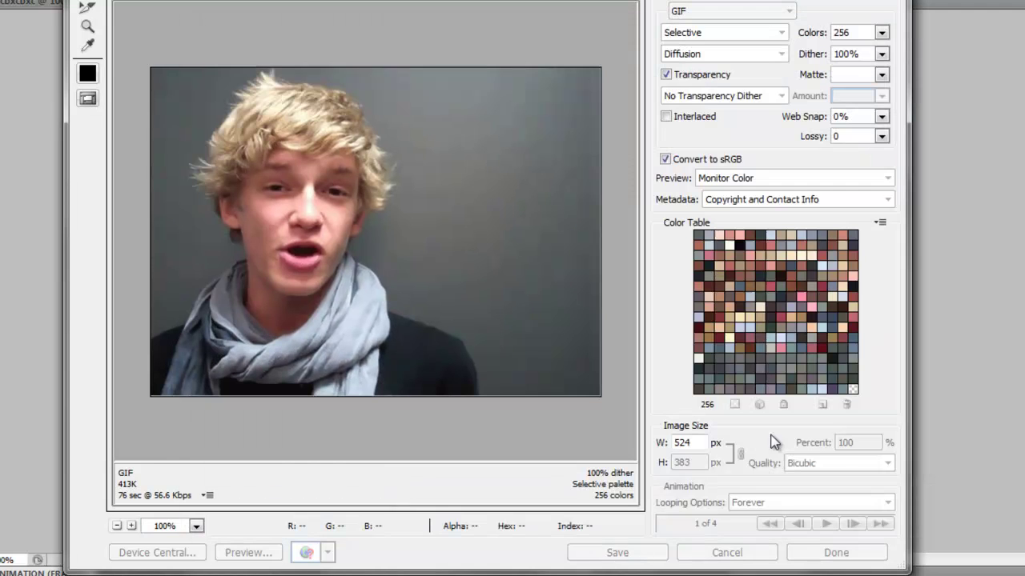
pyautogui.click(663, 552)
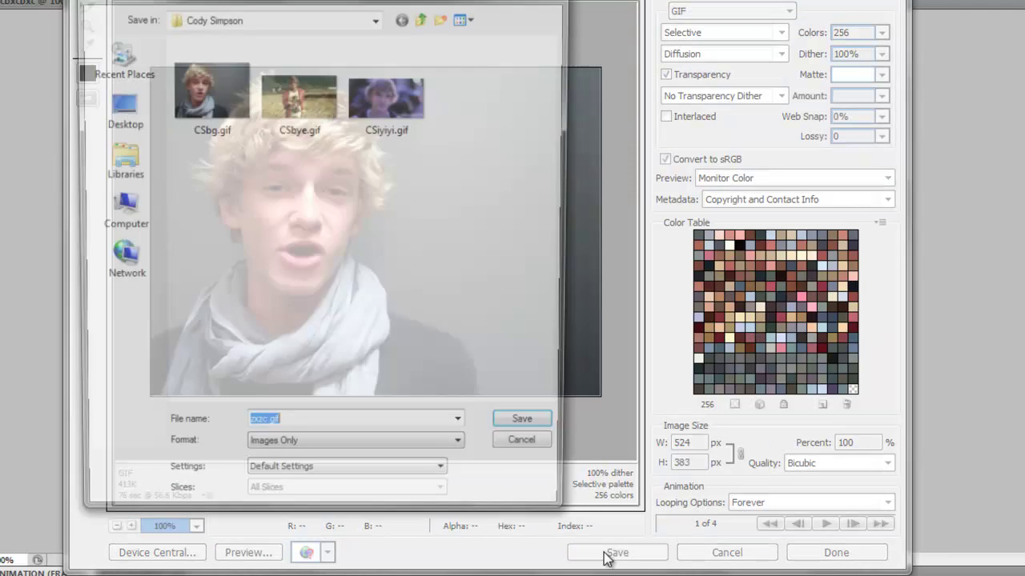